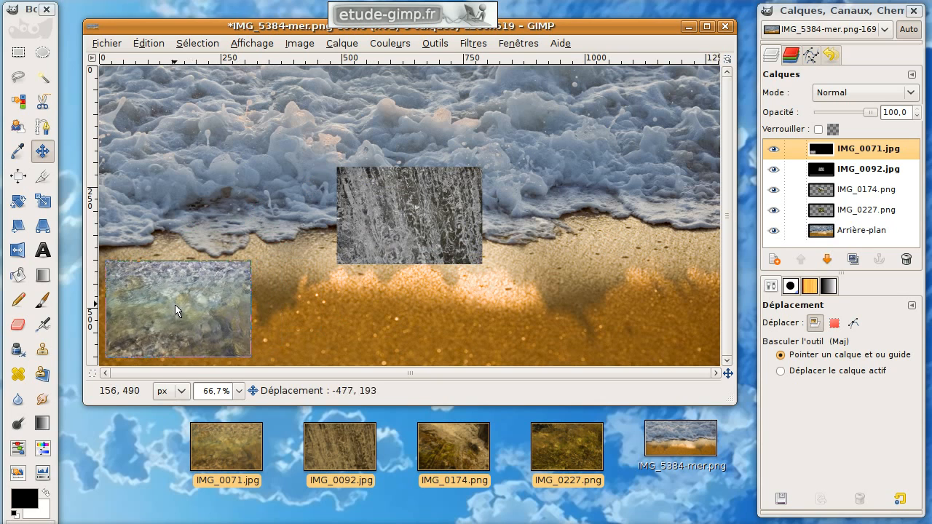
Spread the stacked photo layers into a row beside IMG_0071 along the lower part of the beach image.
left_click_drag(398, 216, 321, 313)
left_click_drag(398, 240, 634, 333)
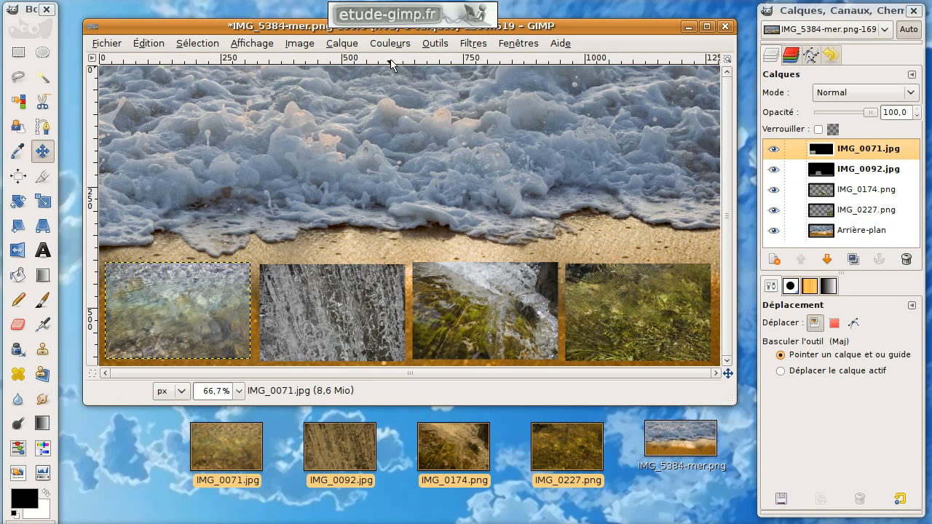
Add a horizontal guide just above the row of photos and move the four photos so their upper edges sit on it.
left_click_drag(394, 65, 399, 246)
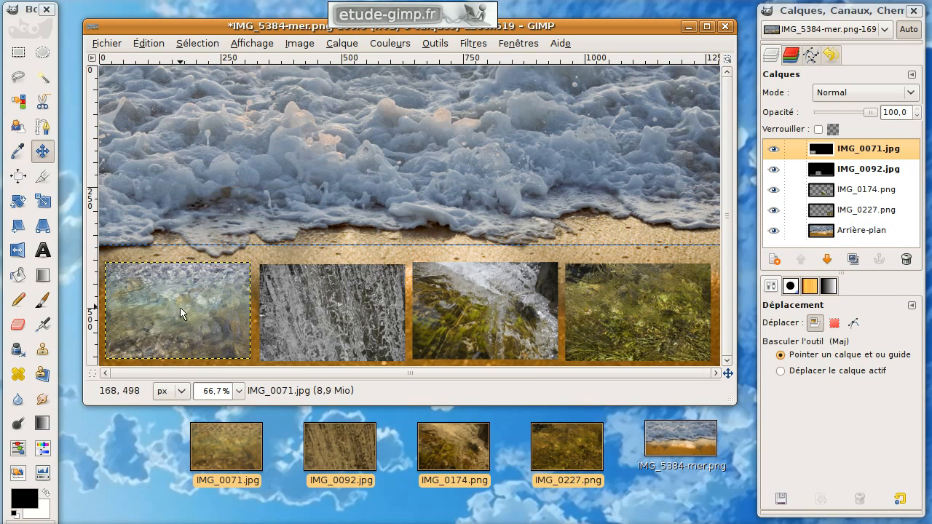
left_click_drag(171, 307, 175, 289)
left_click_drag(302, 303, 306, 287)
left_click_drag(452, 297, 458, 281)
left_click_drag(630, 308, 632, 288)
left_click_drag(516, 286, 510, 287)
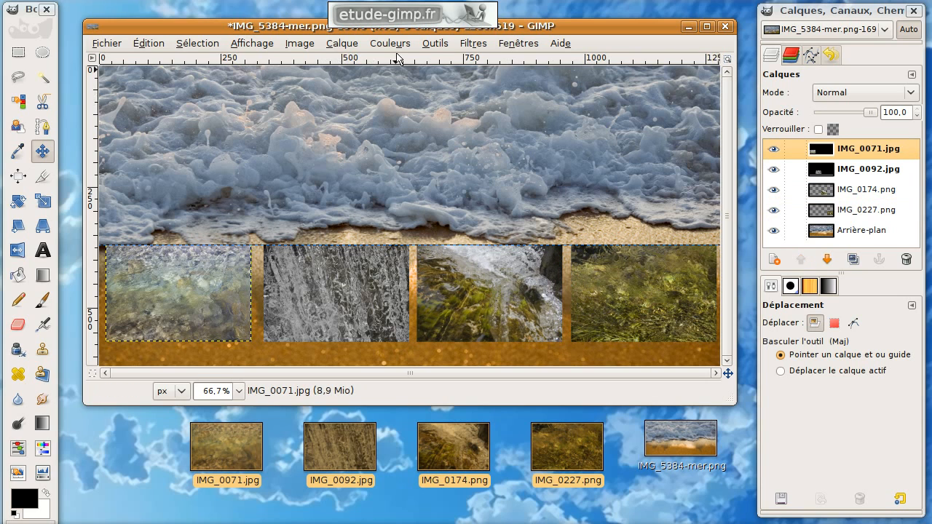
Add a second horizontal guide across the waves and three vertical guides in the gaps between the photos.
left_click_drag(386, 61, 374, 162)
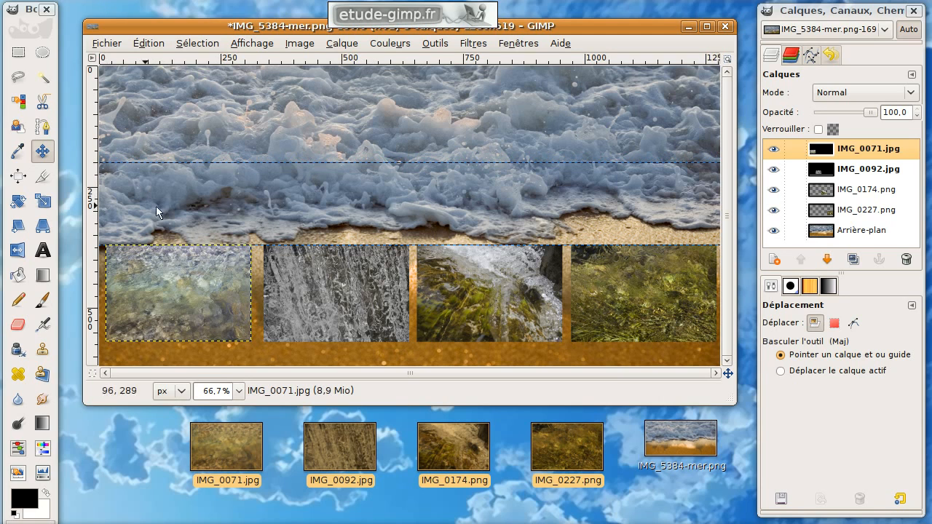
left_click_drag(93, 195, 412, 196)
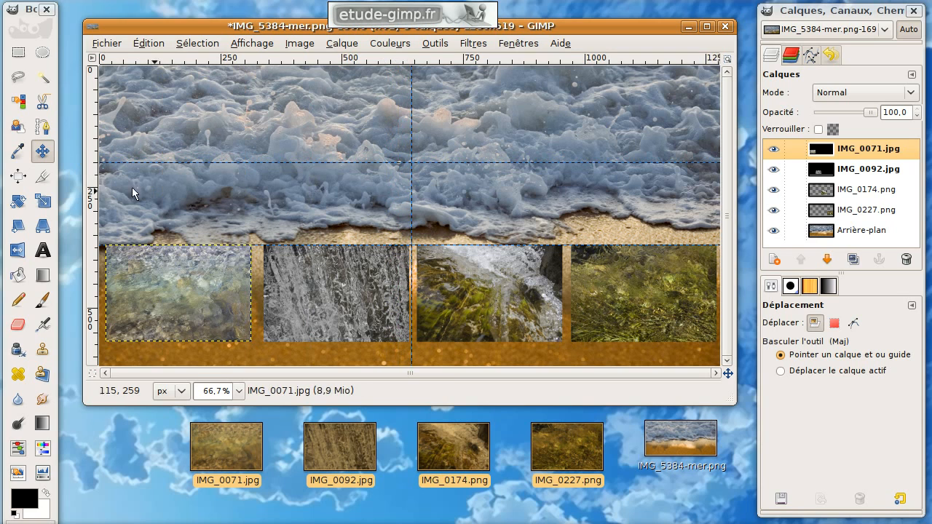
left_click_drag(96, 191, 257, 195)
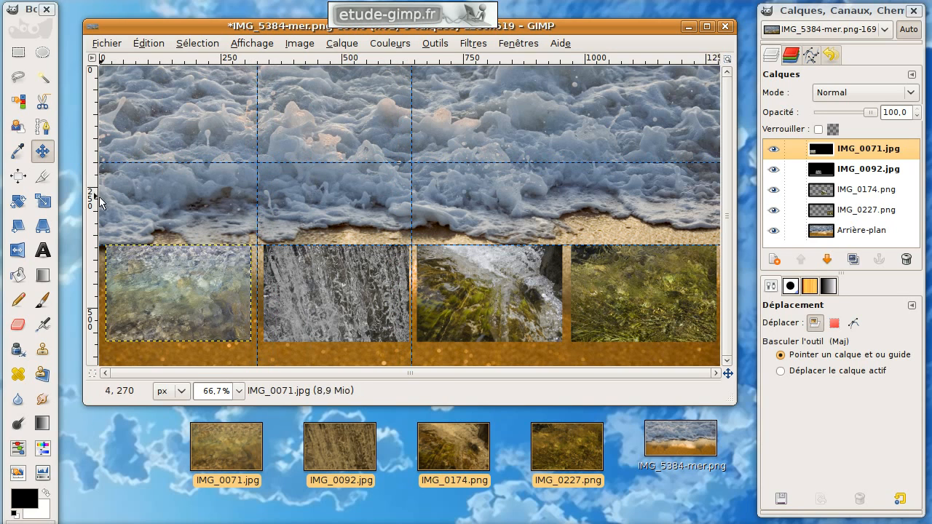
left_click_drag(94, 196, 566, 204)
Create a new horizontal guide at position 100.
left_click(305, 45)
mouse_move(332, 322)
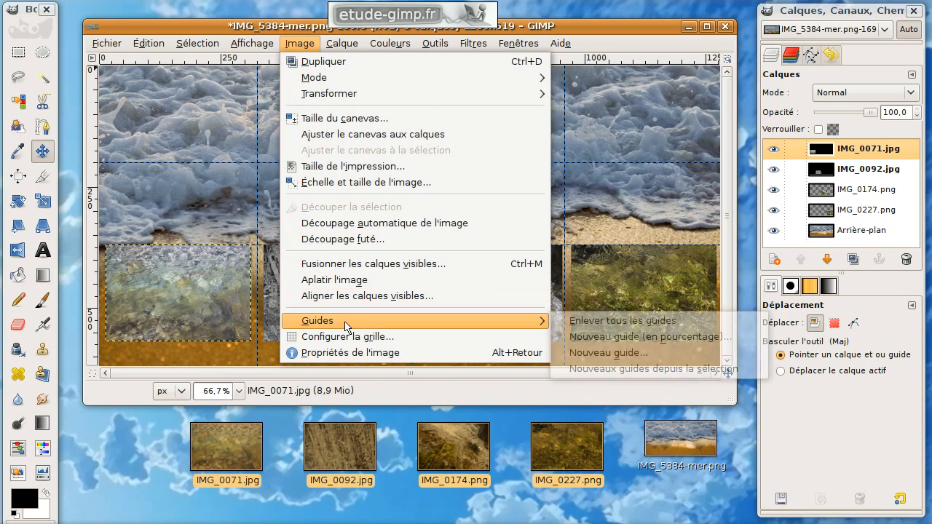
left_click(641, 354)
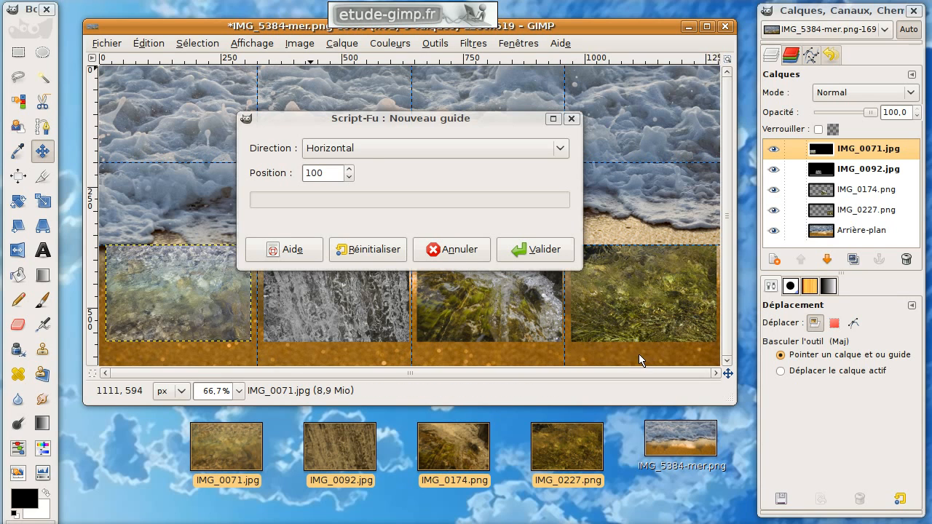
left_click(358, 150)
left_click(350, 150)
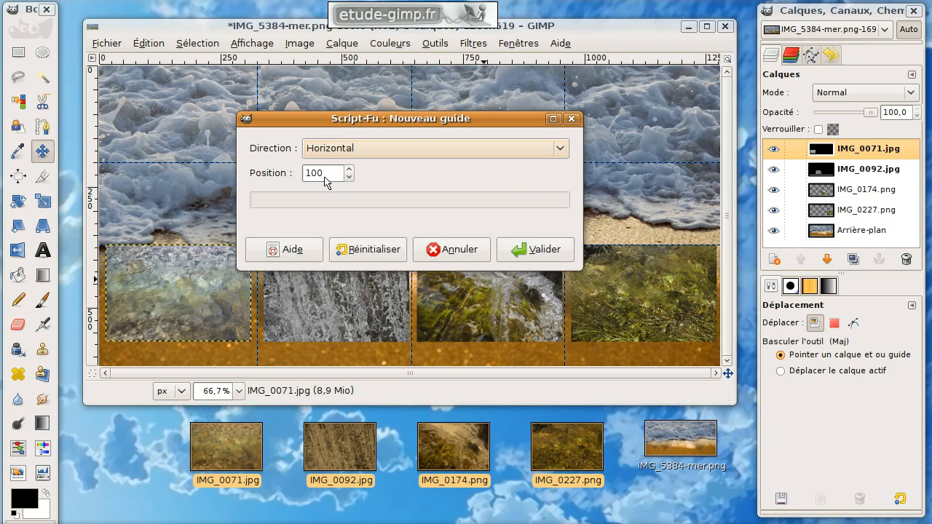
left_click(528, 251)
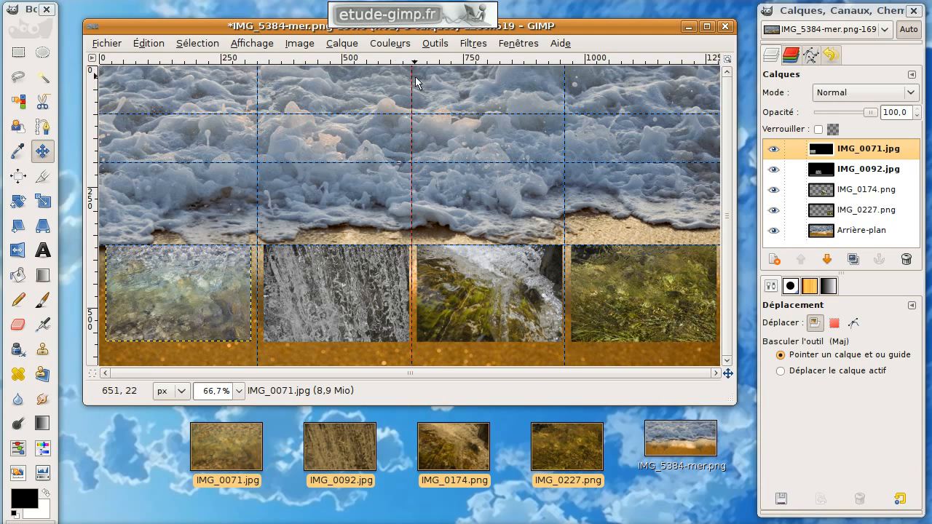
Remove the two rightmost vertical guides and place vertical guides again in those gaps between the photos.
left_click_drag(412, 82, 456, 63)
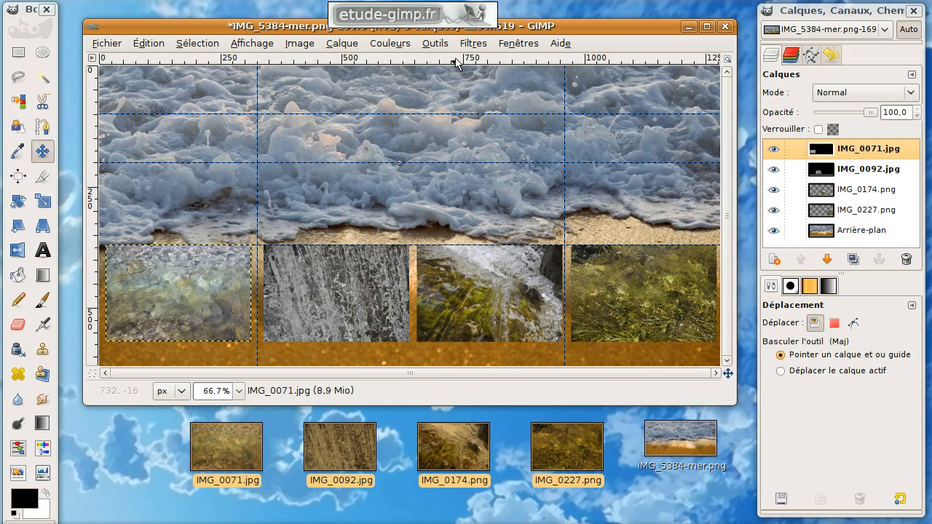
left_click_drag(565, 83, 564, 61)
left_click_drag(96, 135, 566, 141)
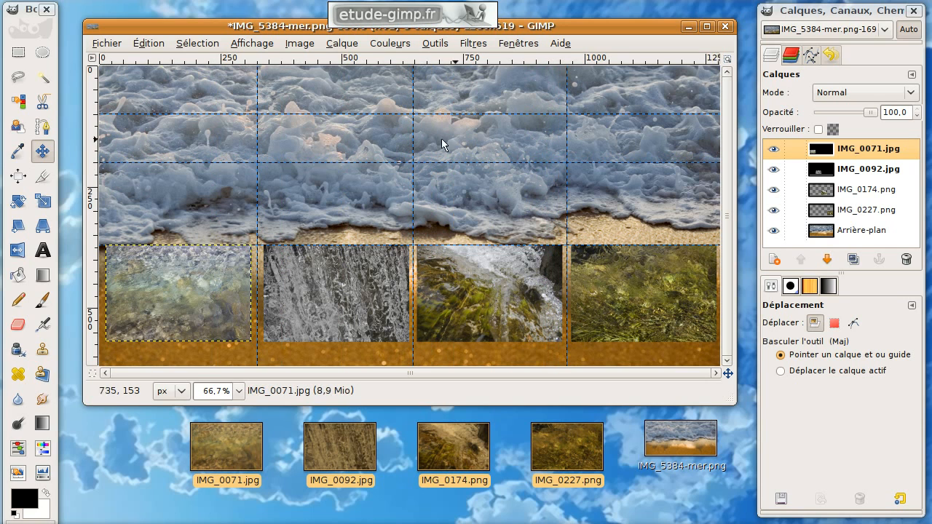
Remove all guides from the image.
left_click(302, 44)
mouse_move(343, 322)
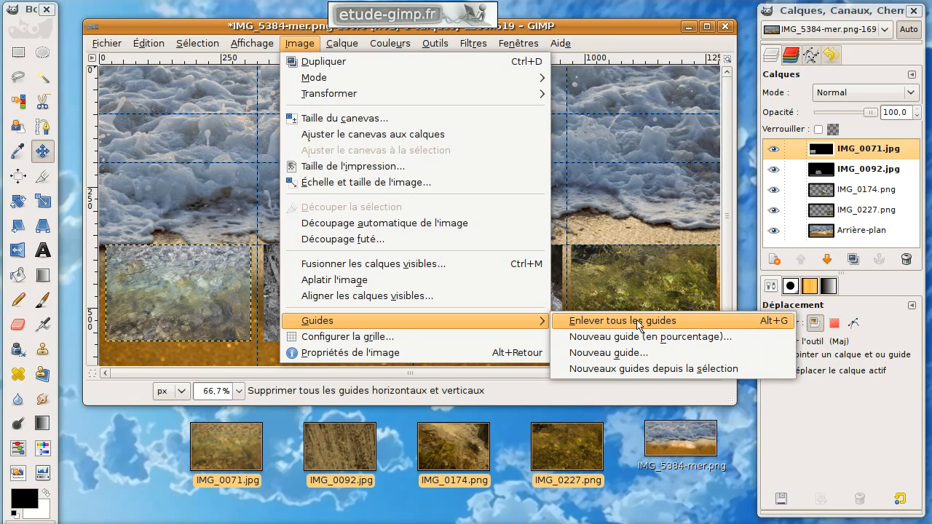
left_click(520, 42)
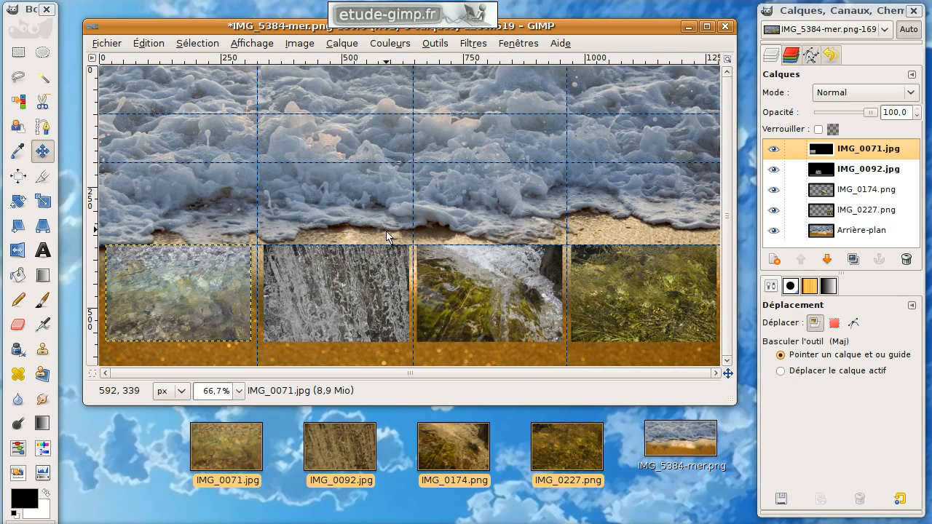
key("ctrl+shift+t")
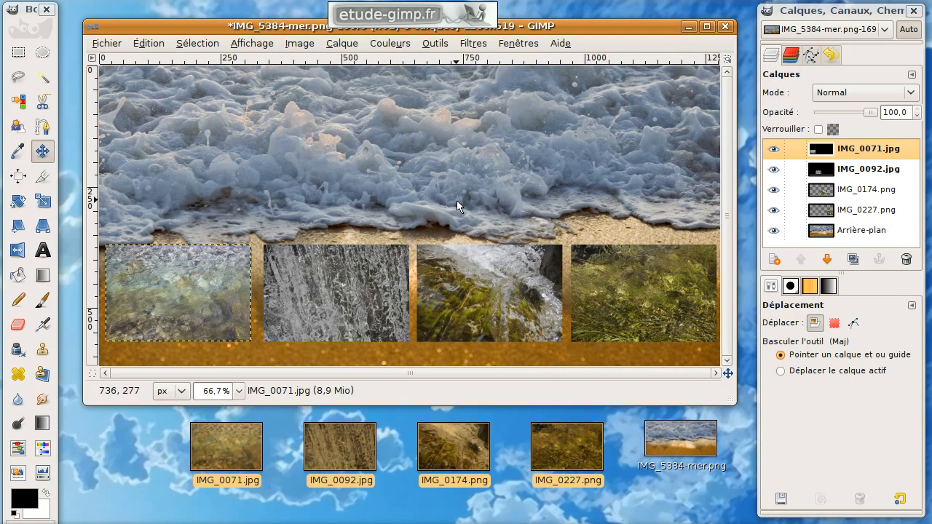
Add a vertical and a horizontal guide near IMG_0071's upper right corner and snap the photo to their intersection.
left_click_drag(95, 155, 255, 169)
left_click_drag(287, 58, 251, 239)
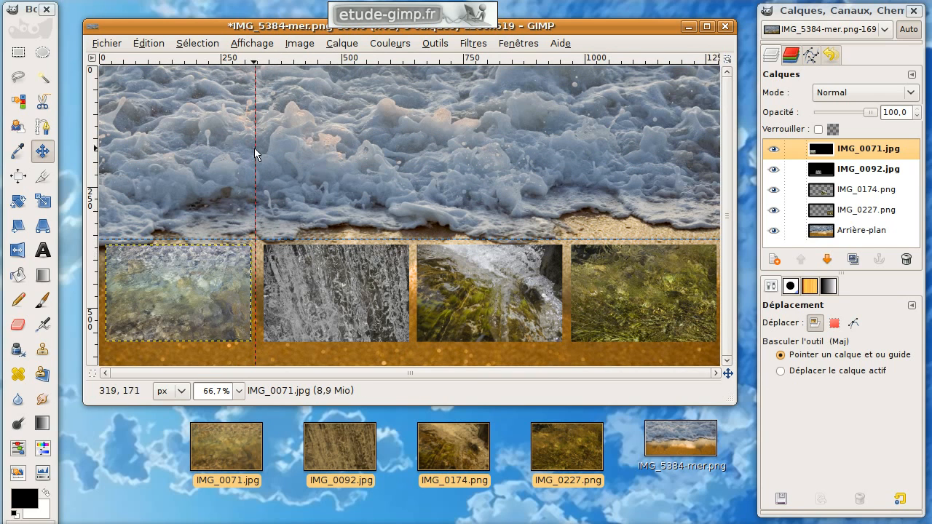
left_click_drag(169, 301, 173, 298)
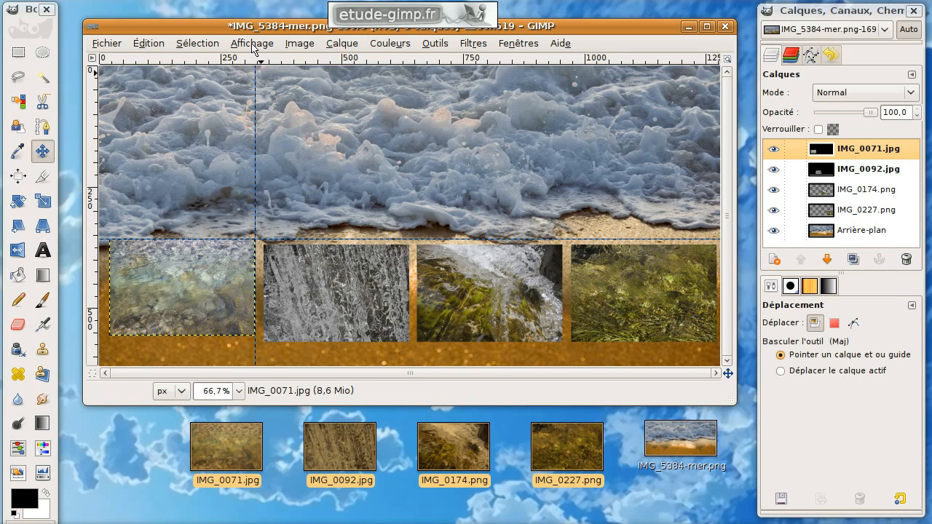
Turn off snapping to guides and move the IMG_0071 photo freely, slightly away from the guides.
left_click(252, 44)
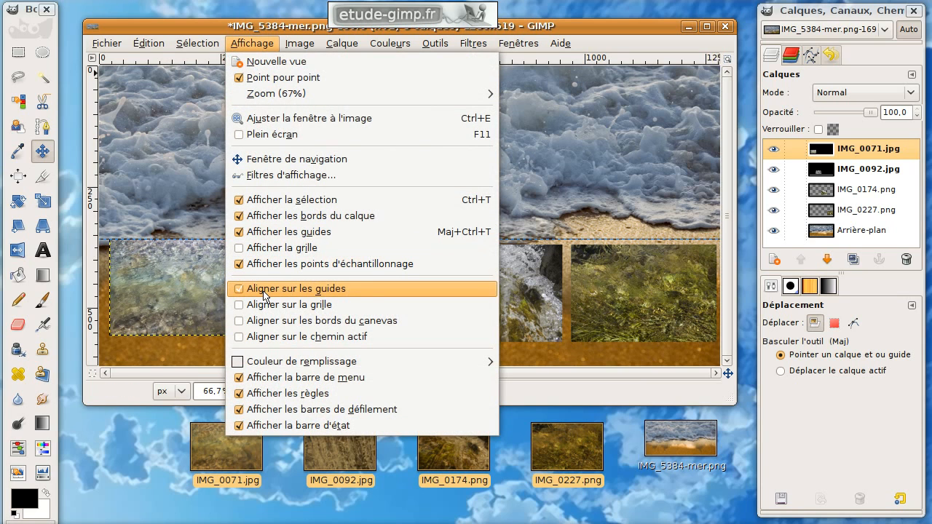
left_click(295, 289)
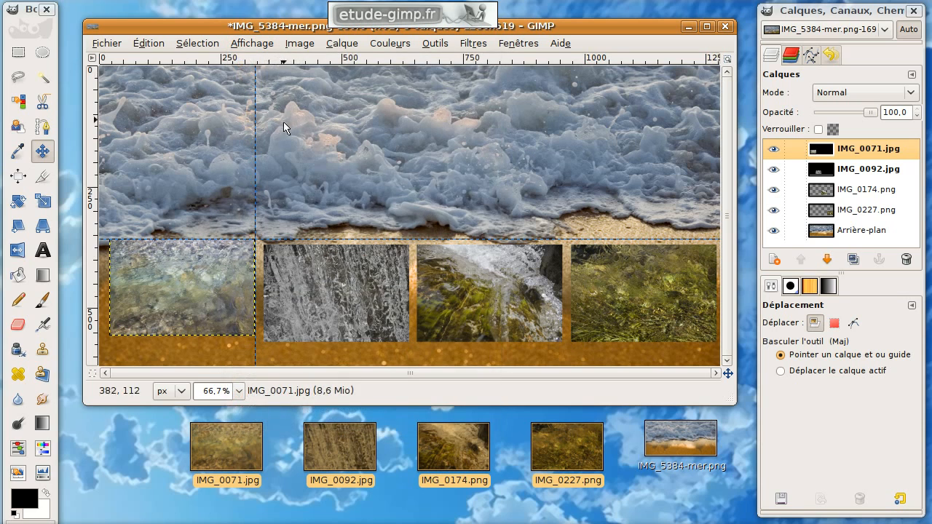
mouse_move(172, 297)
left_mouse_down()
mouse_move(187, 284)
mouse_move(190, 223)
mouse_move(184, 306)
mouse_move(193, 238)
mouse_move(177, 296)
mouse_move(184, 293)
left_mouse_up()
left_click(240, 44)
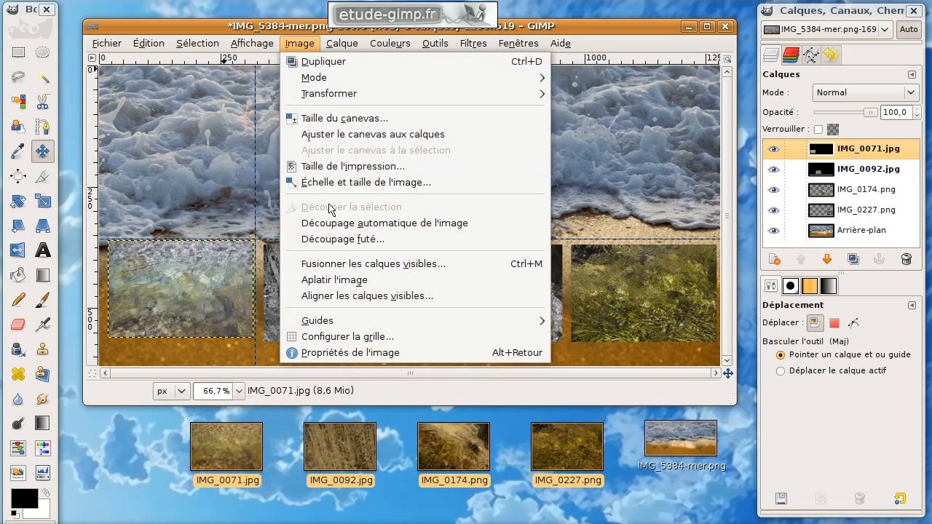
key("Escape")
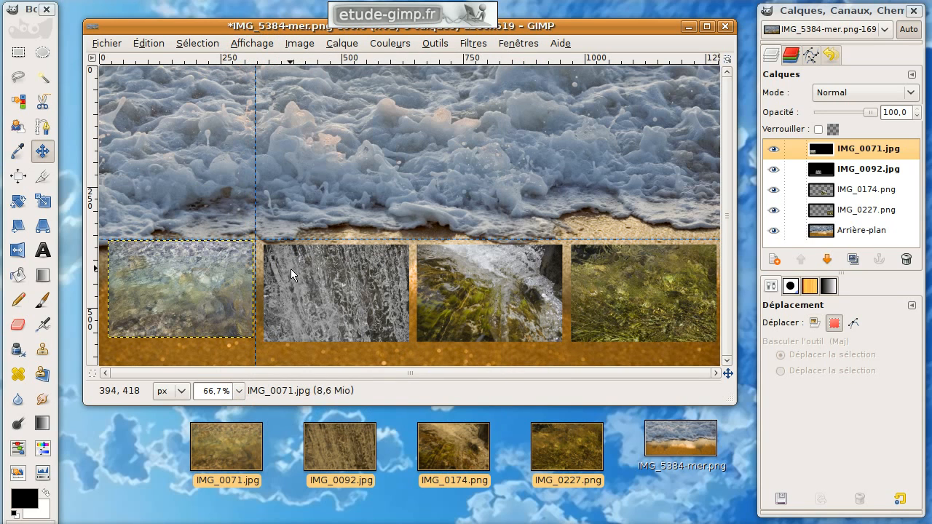
Show the grid over the image and move the IMG_0071 photo level with the other photos.
left_click(267, 46)
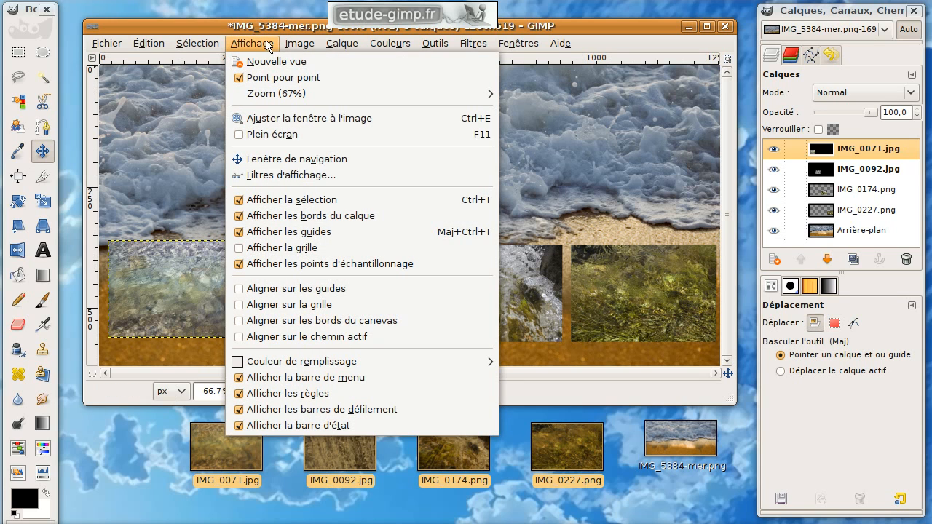
left_click(303, 250)
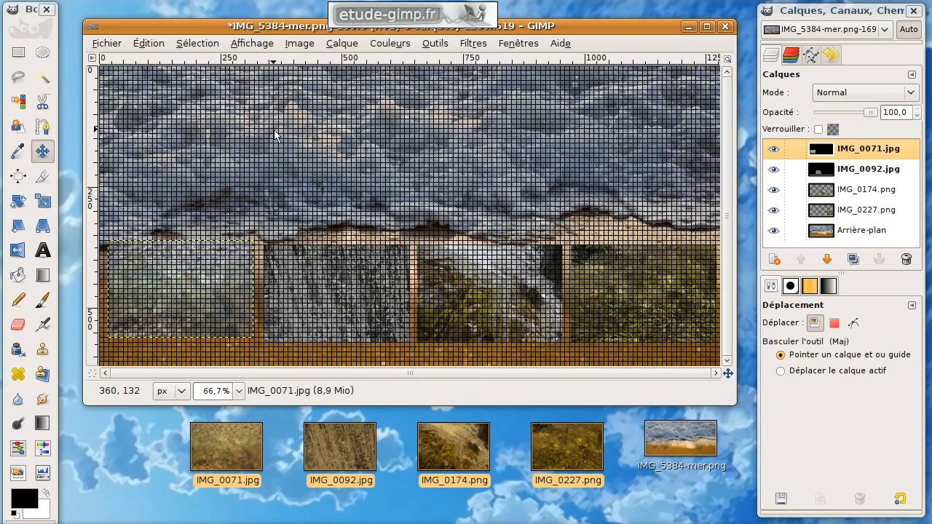
mouse_move(207, 291)
left_mouse_down()
mouse_move(206, 310)
mouse_move(244, 207)
mouse_move(248, 277)
mouse_move(191, 292)
mouse_move(209, 285)
mouse_move(206, 265)
mouse_move(203, 304)
mouse_move(205, 285)
left_mouse_up()
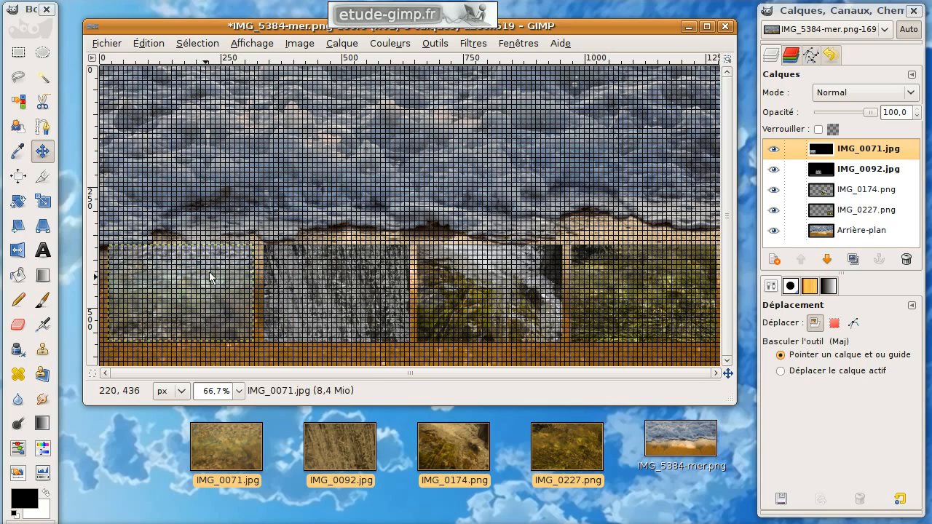
Turn on snapping to the grid and move the IMG_0071 photo slightly to the right onto grid lines.
left_click(252, 43)
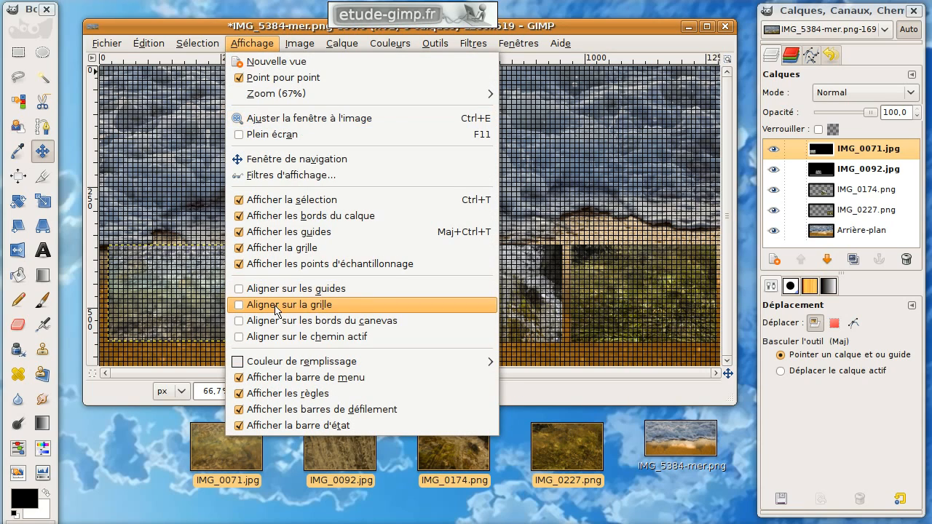
left_click(296, 311)
mouse_move(190, 295)
left_mouse_down()
mouse_move(193, 263)
mouse_move(194, 297)
left_mouse_up()
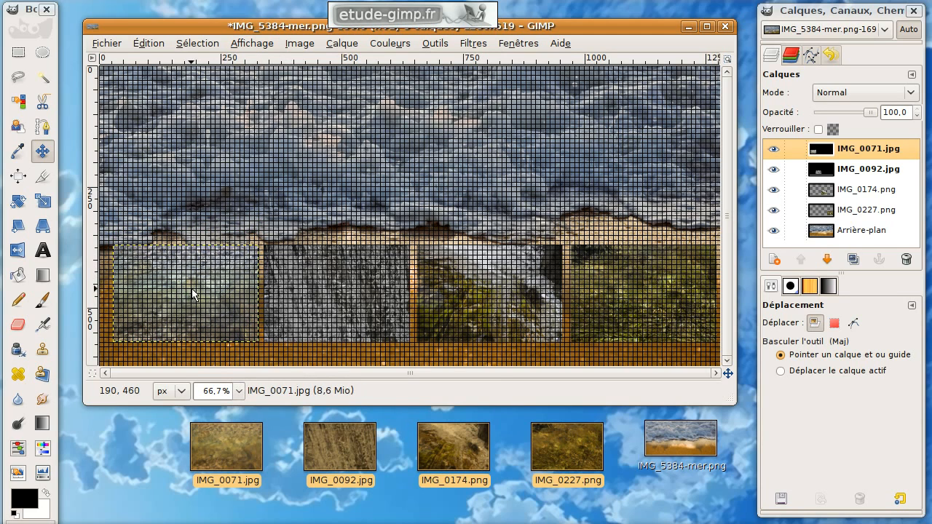
Examine the grid's line style, spacing and offset settings without changing them.
left_click(300, 44)
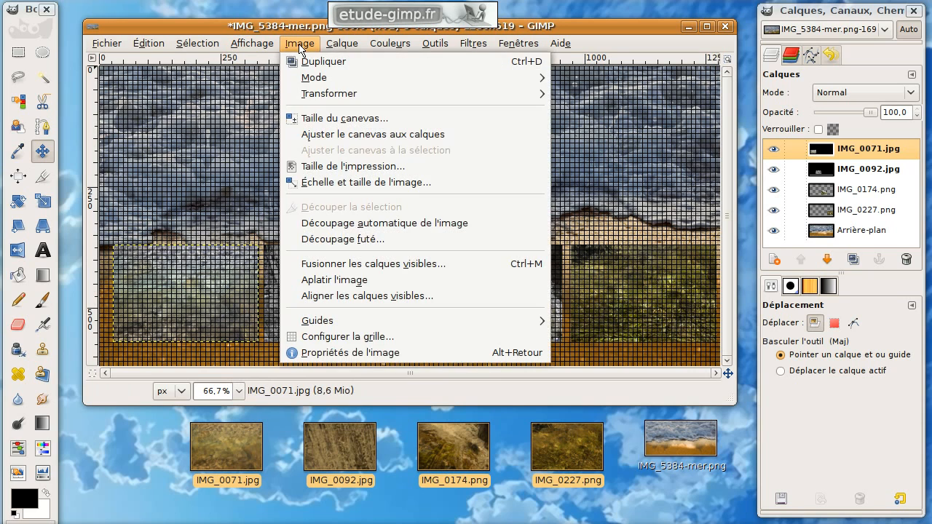
left_click(370, 340)
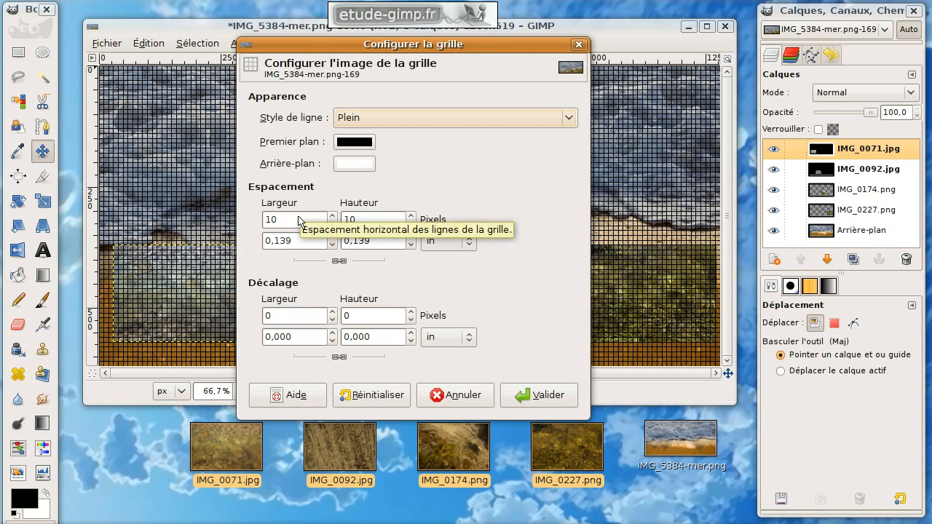
left_click(465, 397)
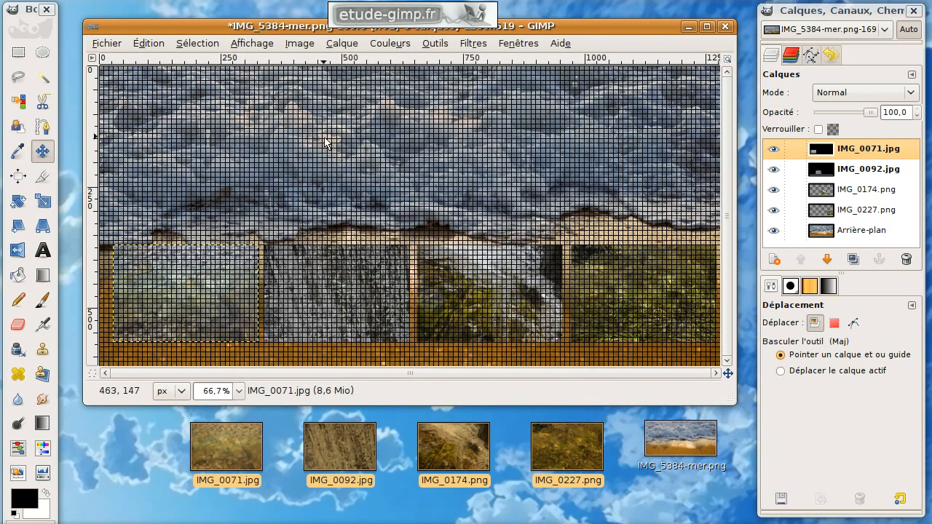
Hide the guides and the grid, and turn off snapping to the grid.
left_click(250, 45)
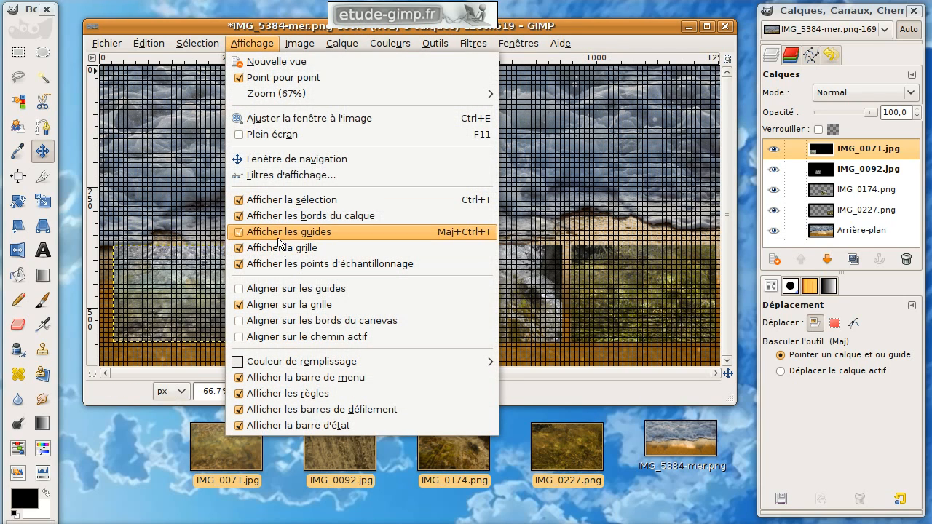
left_click(276, 239)
left_click(251, 44)
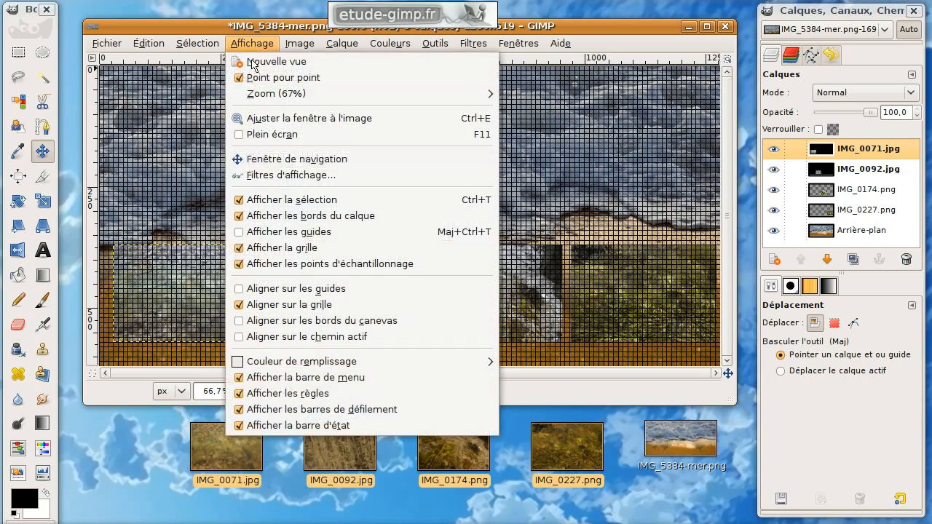
left_click(284, 251)
left_click(252, 44)
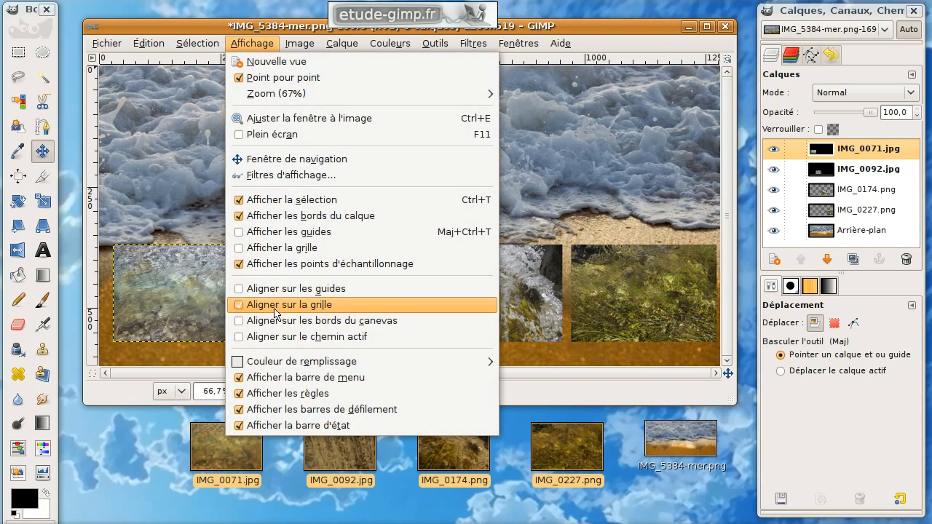
left_click(300, 306)
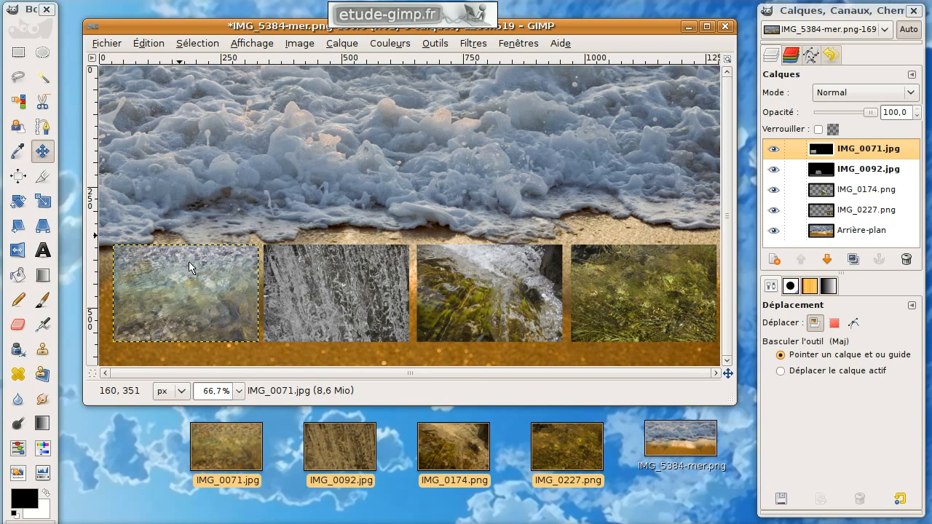
Select all four photo layers together with the Align tool.
left_click(19, 176)
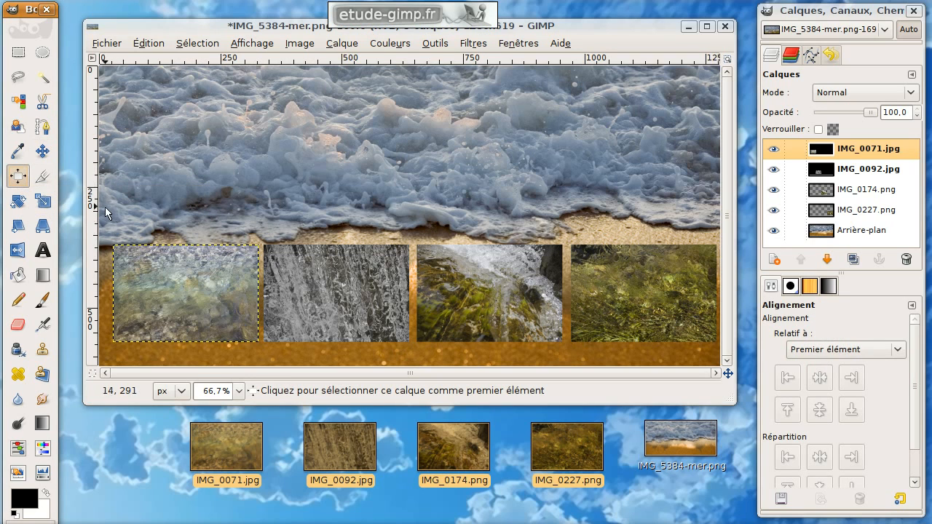
left_click_drag(106, 210, 644, 377)
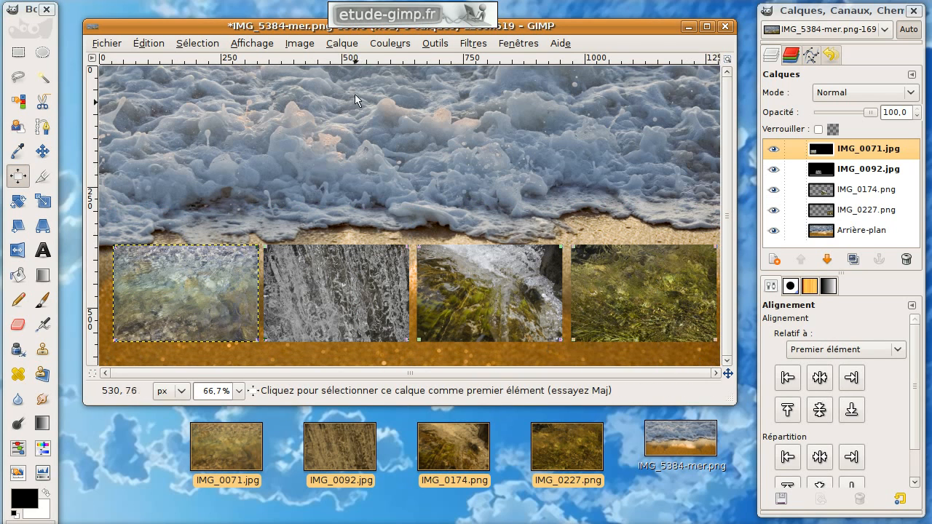
Check the IMG_0071 layer's width and height in its boundary size settings without changing them.
left_click(311, 45)
mouse_move(341, 43)
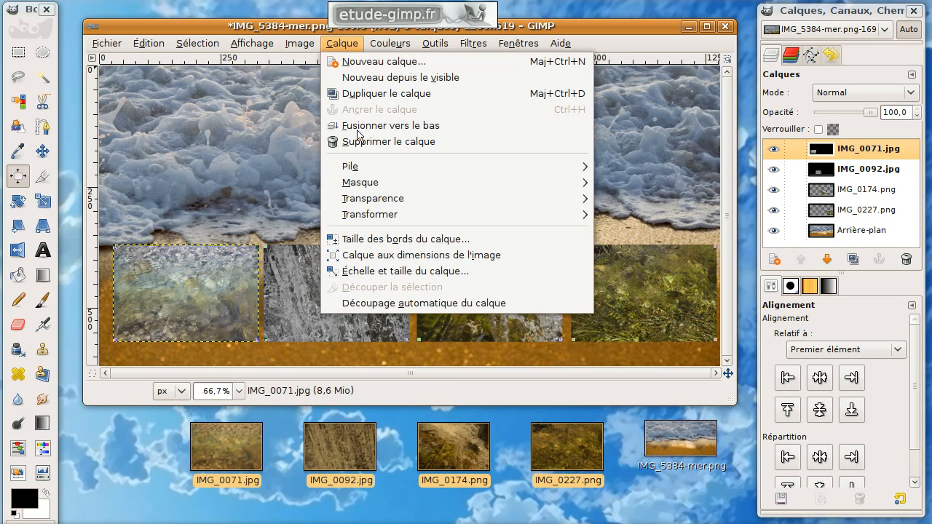
left_click(362, 242)
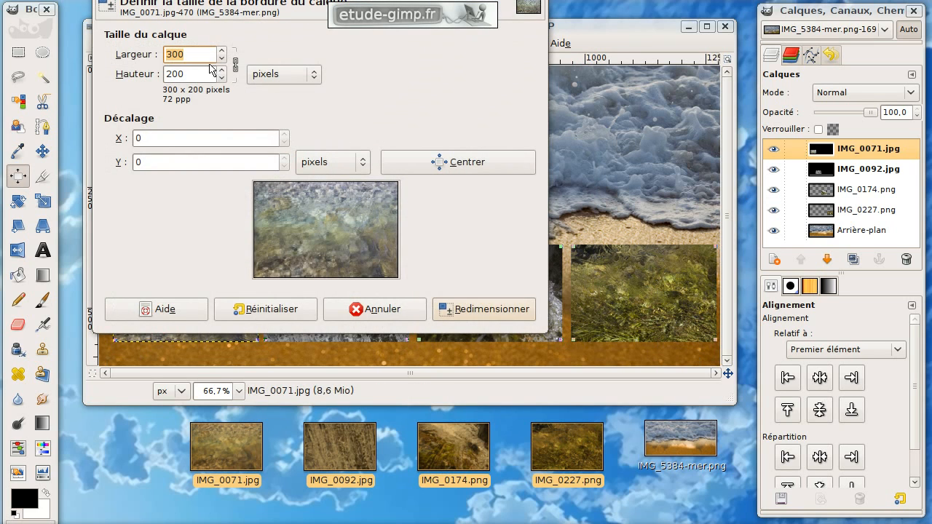
left_click(379, 309)
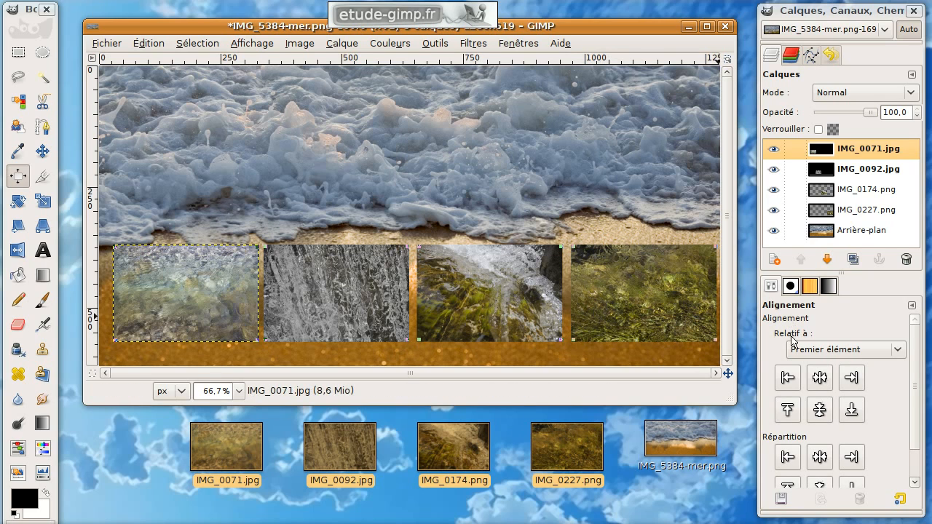
Distribute the left edges of the four selected photos relative to the image with an offset of 315.
left_click(815, 349)
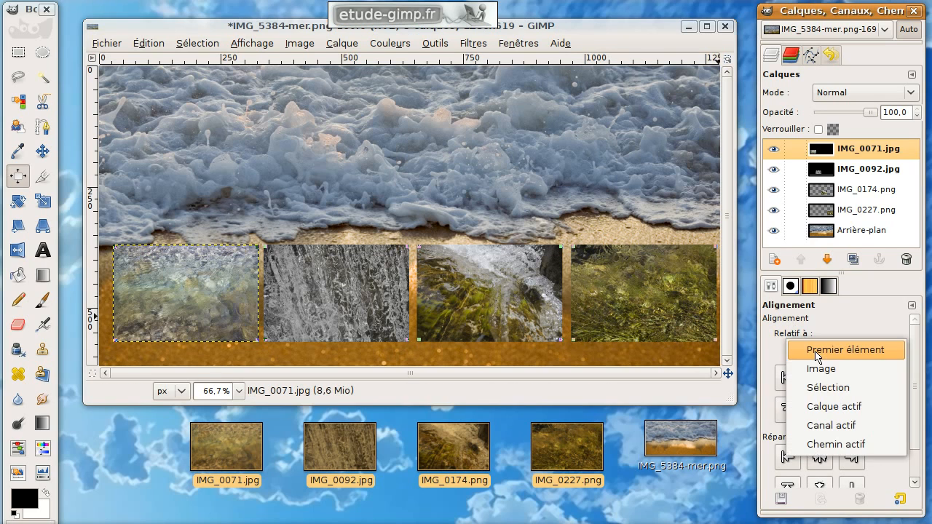
left_click(824, 373)
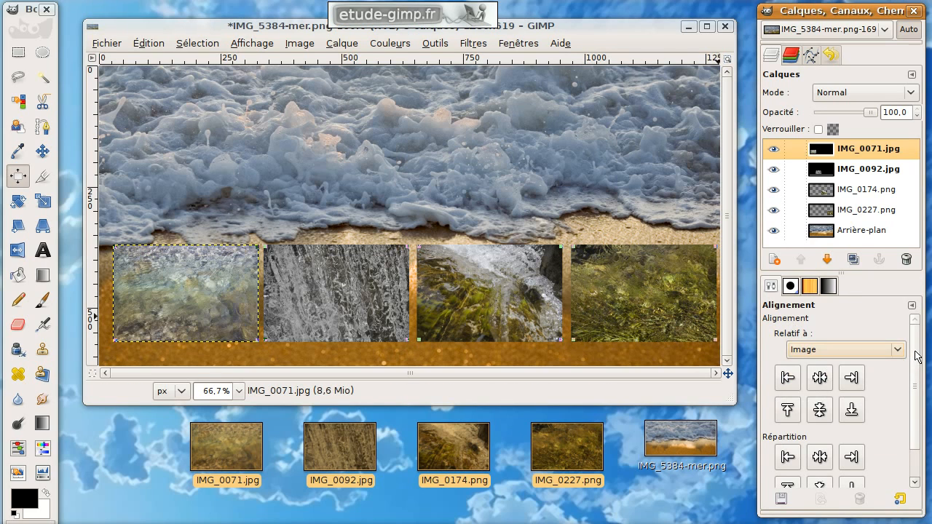
scroll(917, 356, "down", 2)
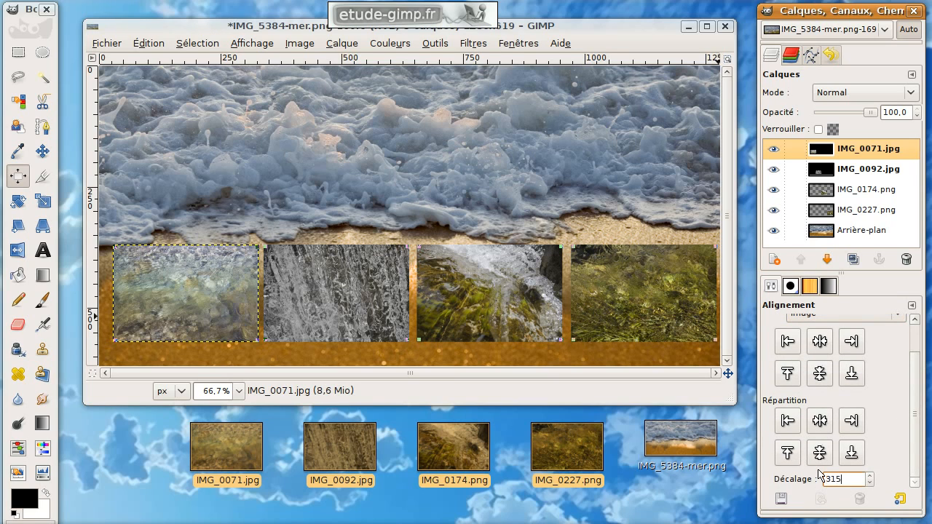
left_click(788, 430)
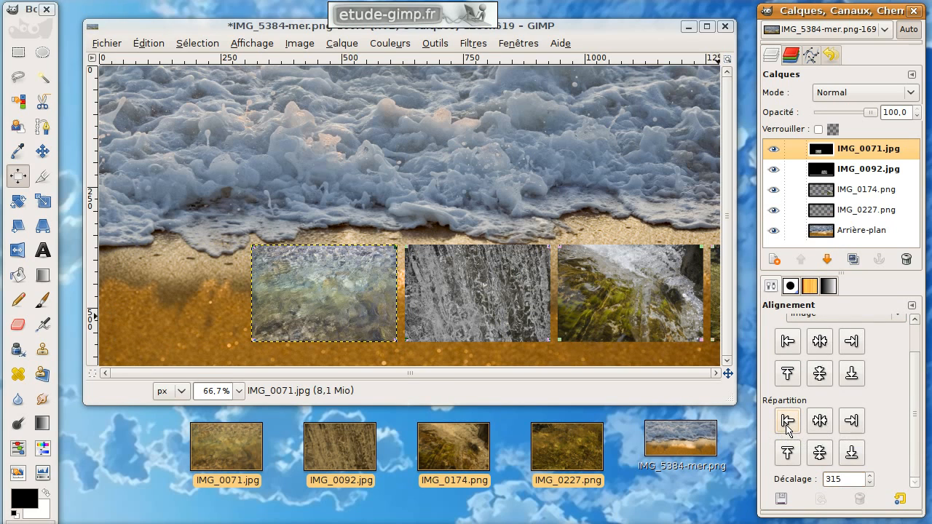
Link the four photo layers and move them together about 297 px left and 27 px down over the sand.
left_click(796, 150)
left_click(796, 169)
left_click(796, 190)
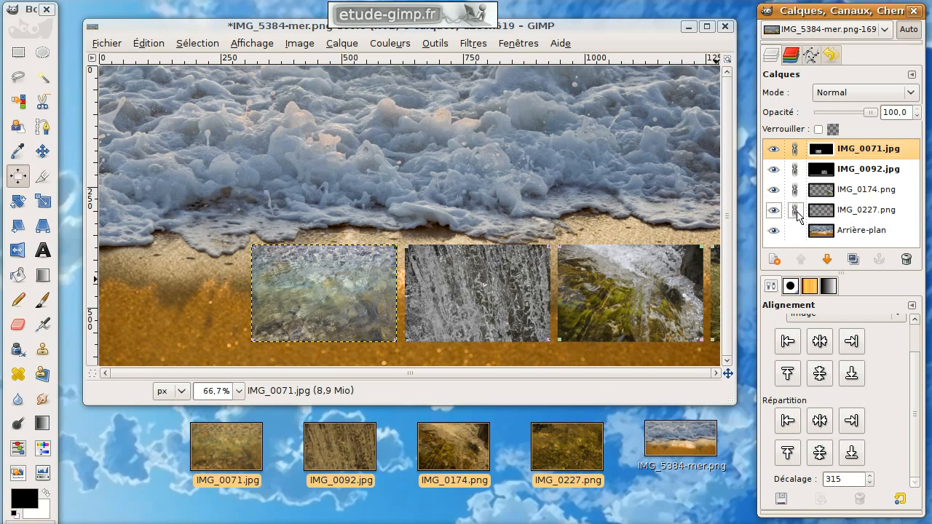
left_click(42, 151)
left_click_drag(278, 298, 163, 306)
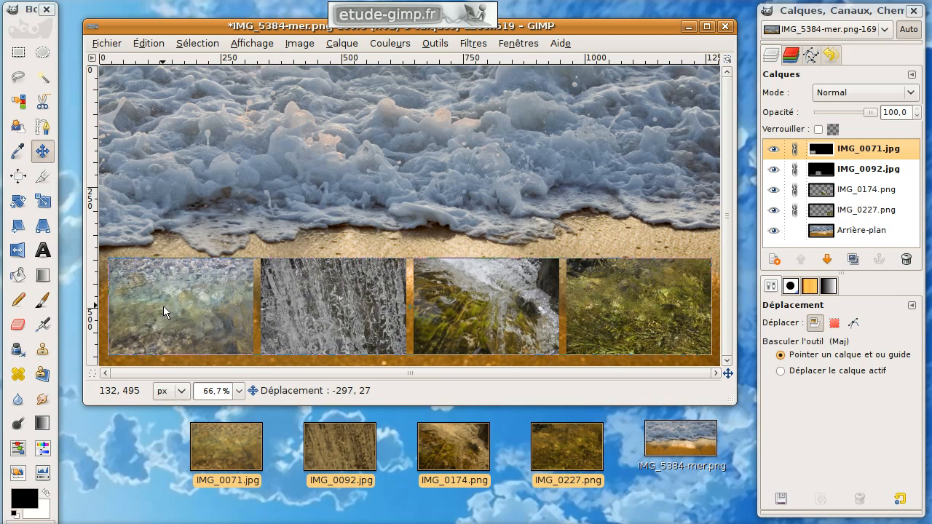